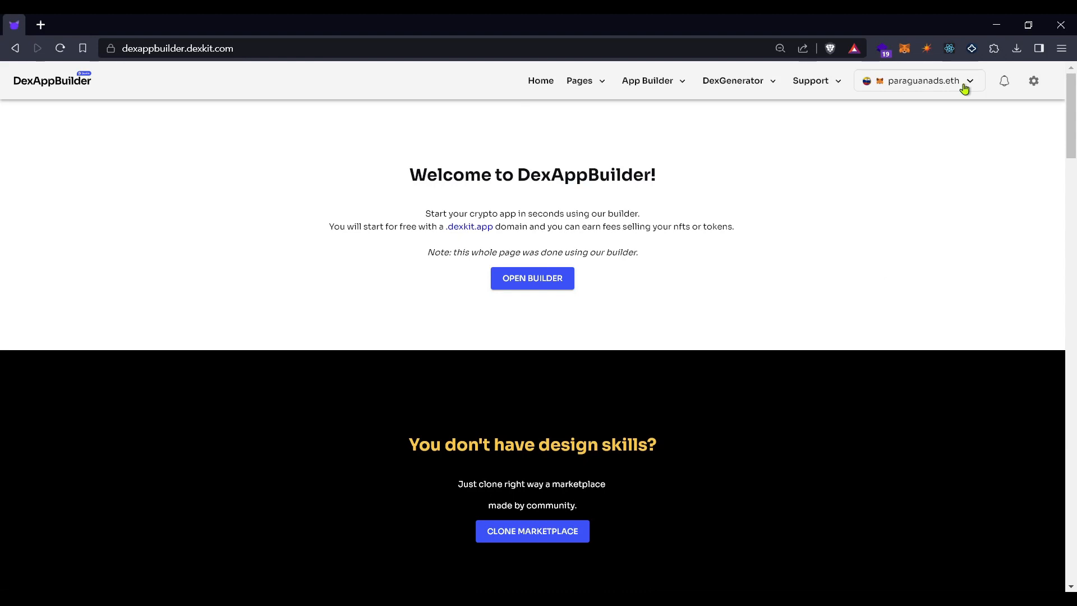
Open the contract creation page and choose the ThirdWeb Edition Drop contract for deployment
click(731, 85)
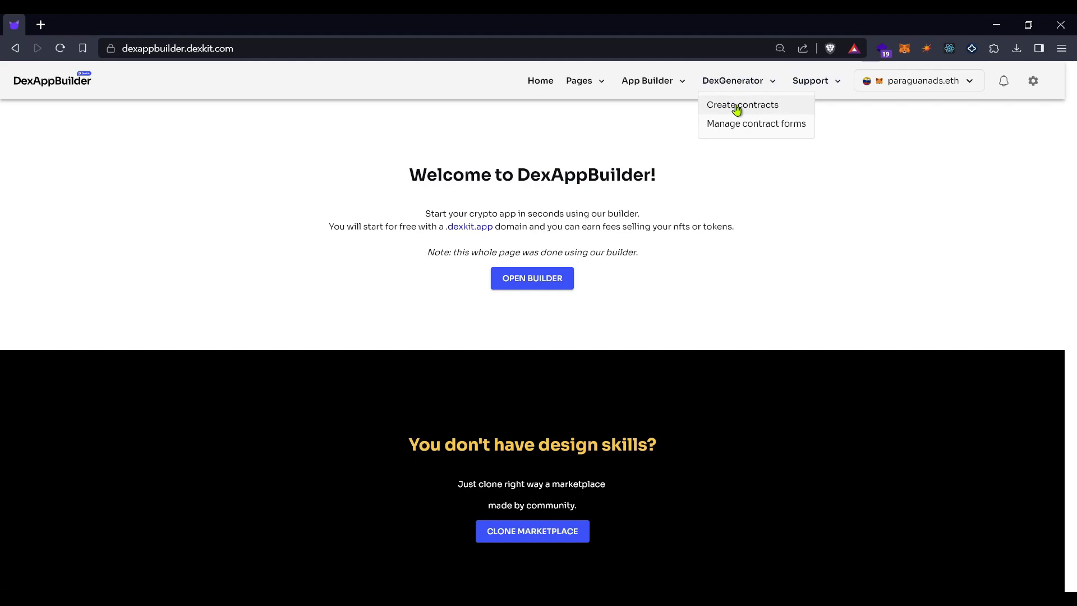
click(737, 106)
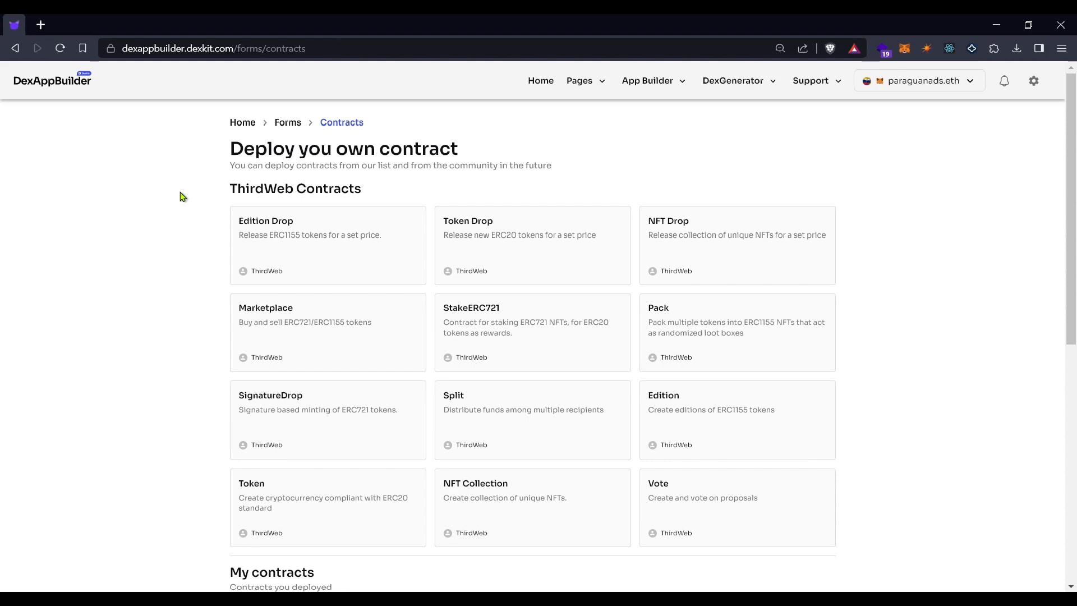
click(307, 238)
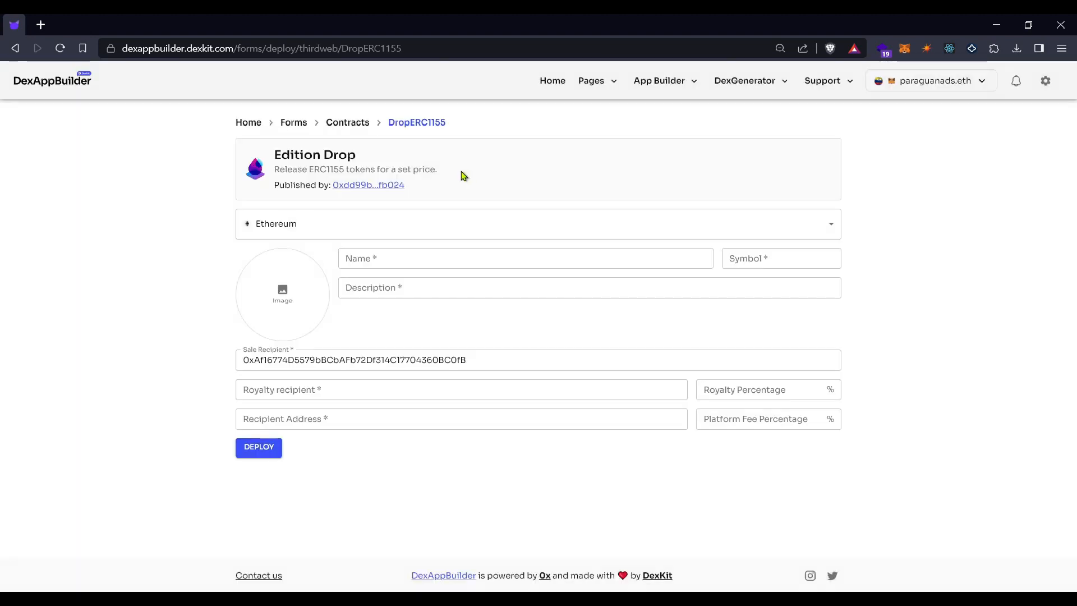
Select Mumbai as the contract's deployment network and switch the wallet to it
click(280, 225)
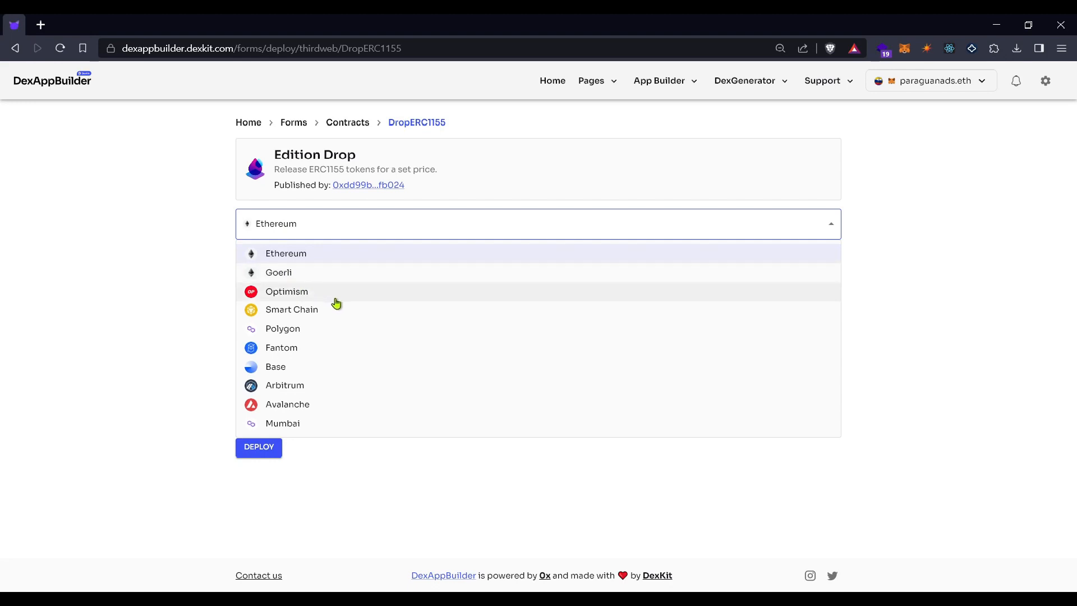
click(385, 426)
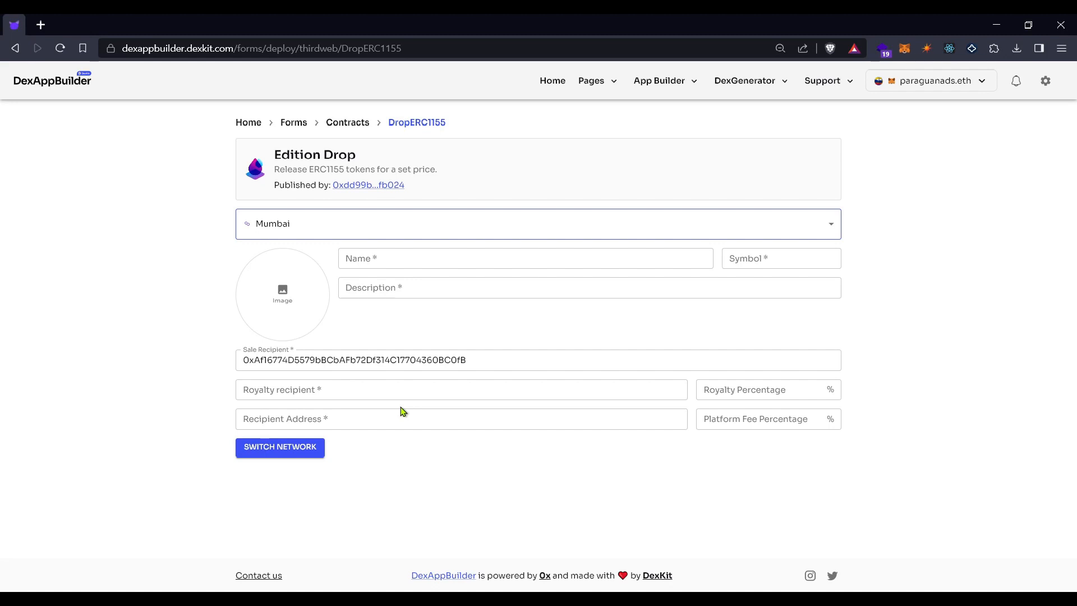
click(411, 507)
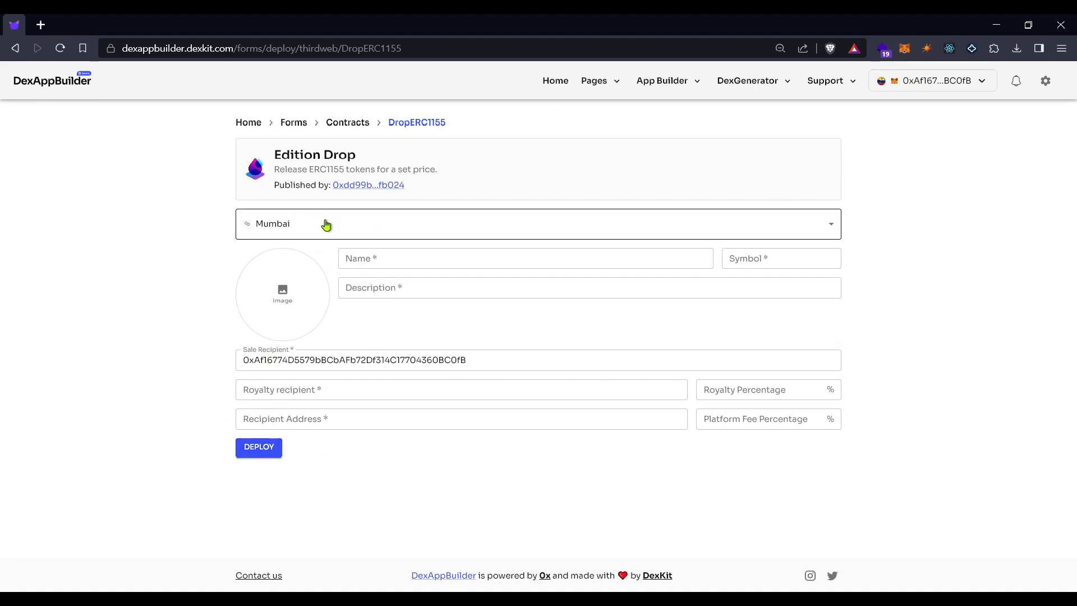
Name the contract MyFirstEditionDrop and give it the symbol MFED
click(376, 256)
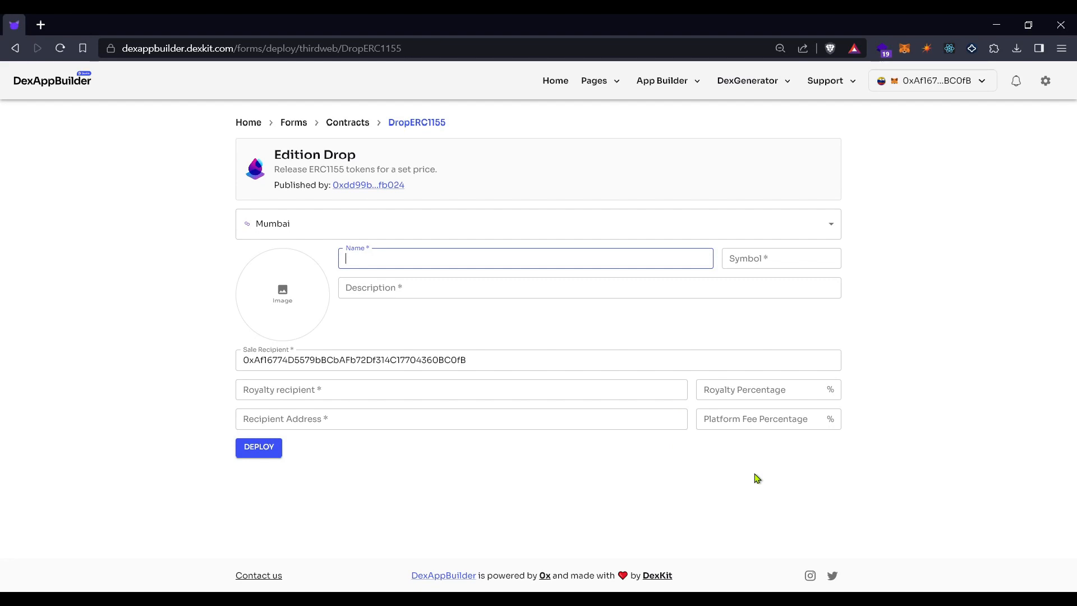
text(MyFirstEditionDrop)
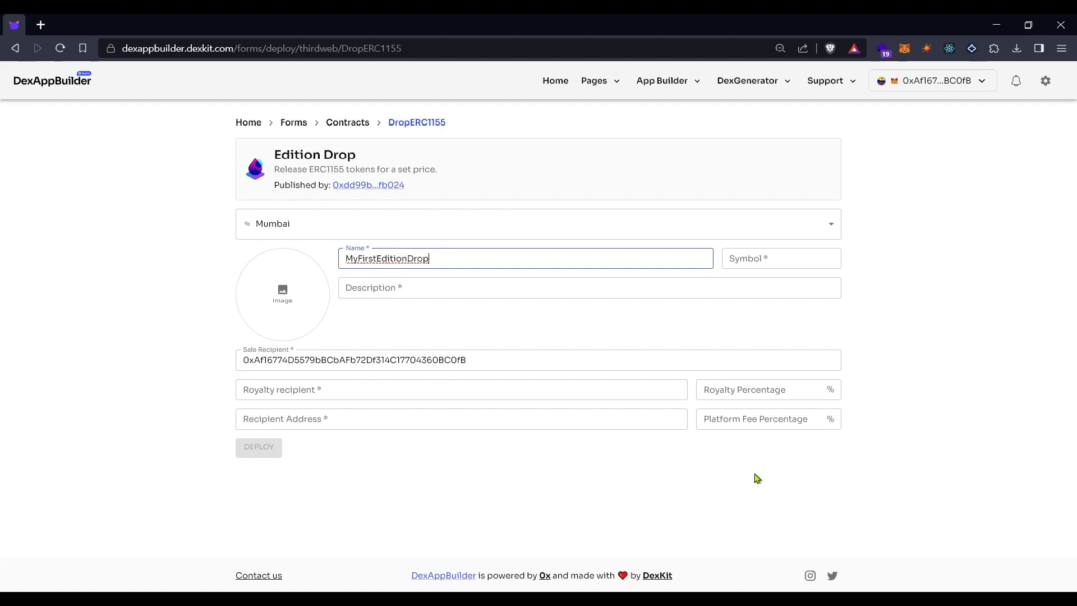
click(752, 258)
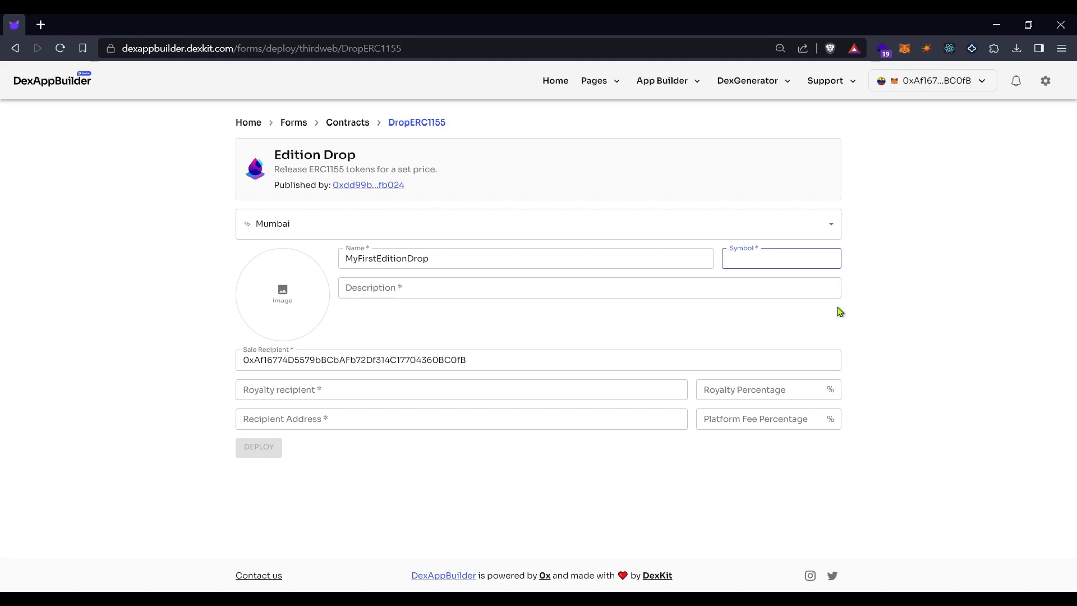
text(MFED)
Enter the contract description "This contract is my first thirdweb deployed contract for DexAppBuilder."
click(504, 288)
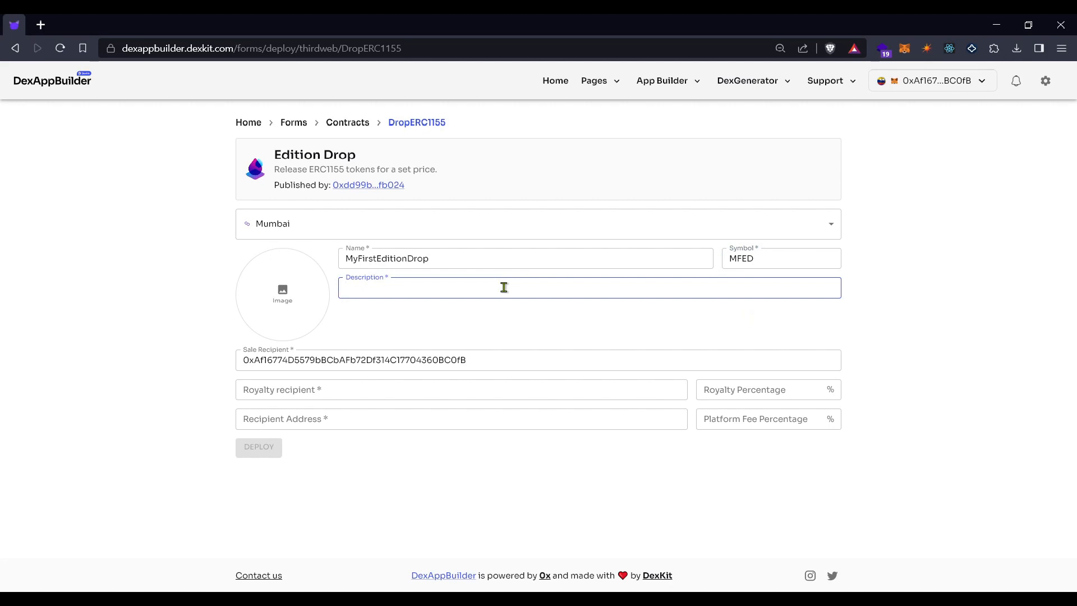
text(This contract is my first thirdweb)
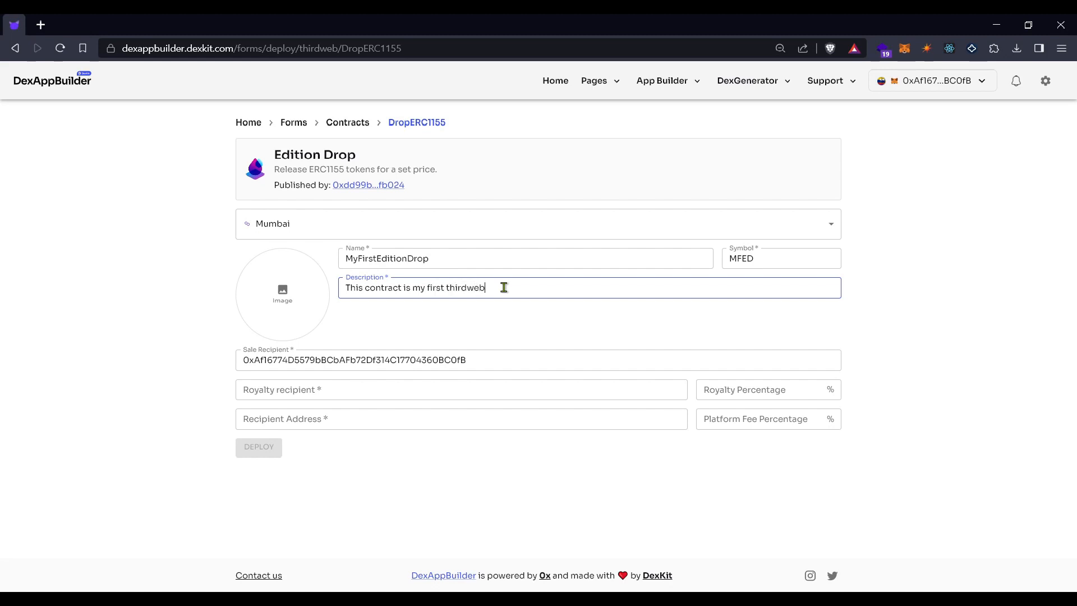
text( deployed contract for De)
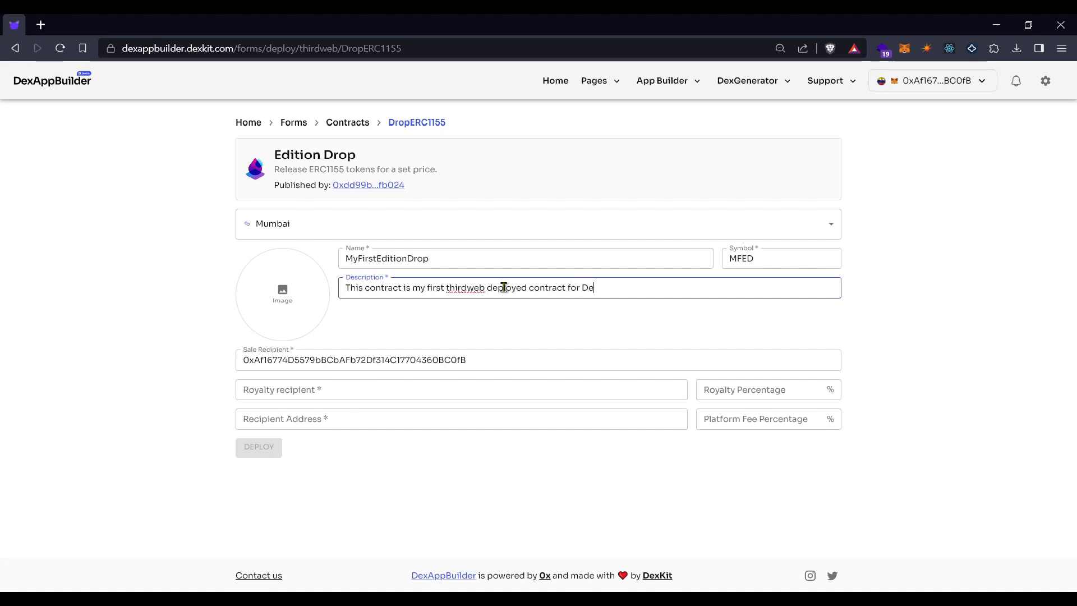
text(xAppBuilder.)
Load more stored files and set the gold coin picture as the contract image
click(306, 292)
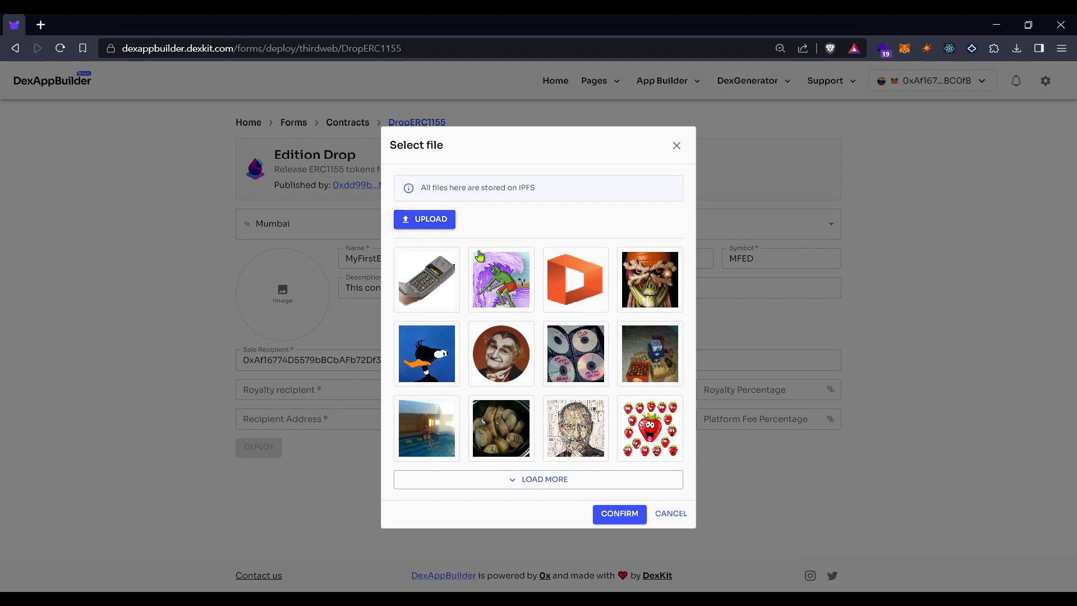
click(537, 487)
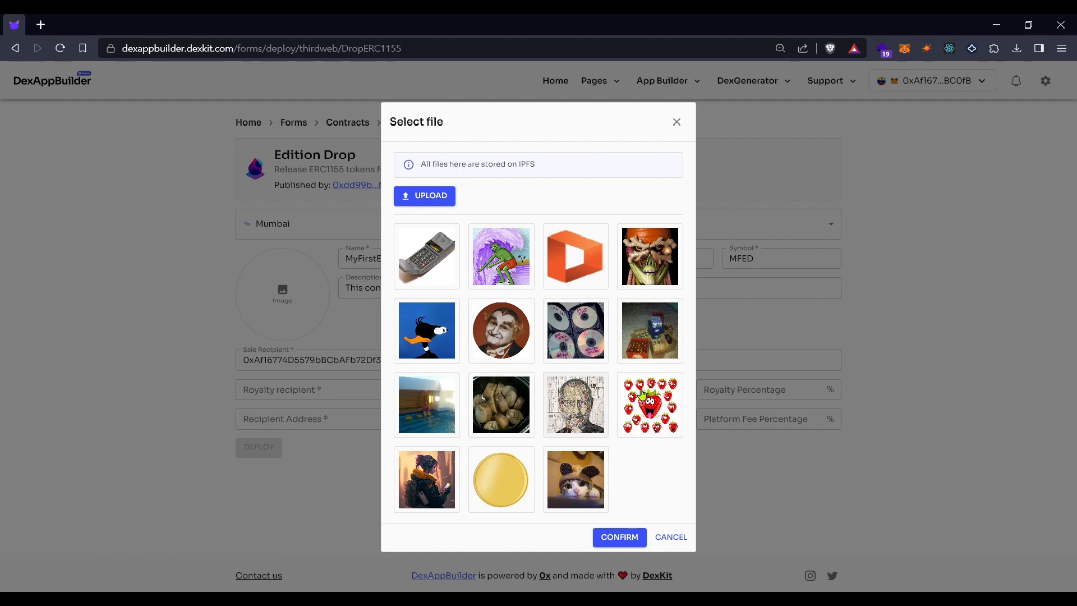
click(511, 473)
click(619, 537)
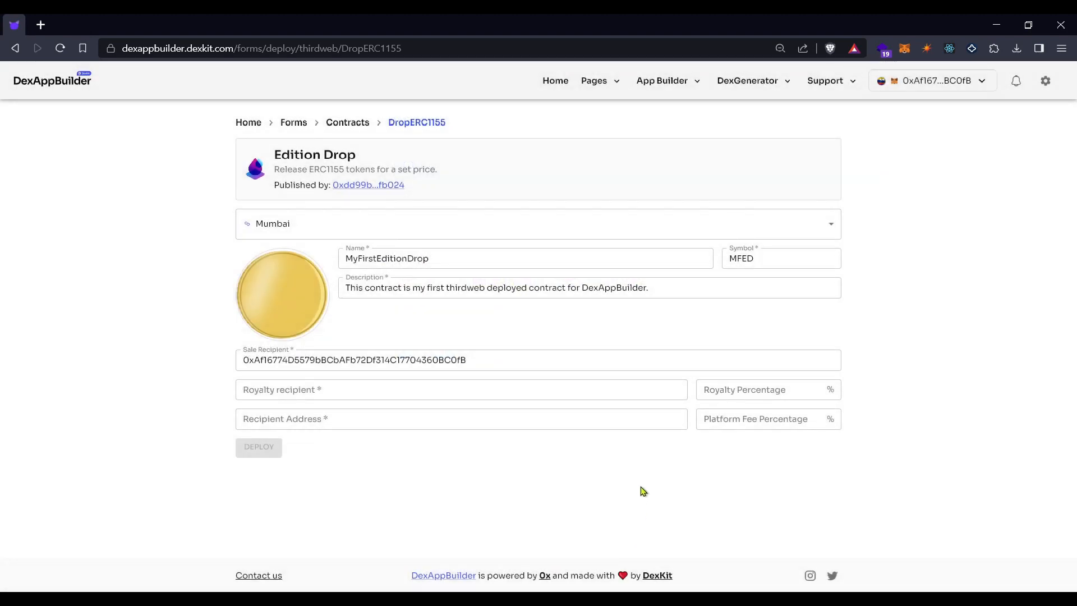
click(466, 362)
click(283, 356)
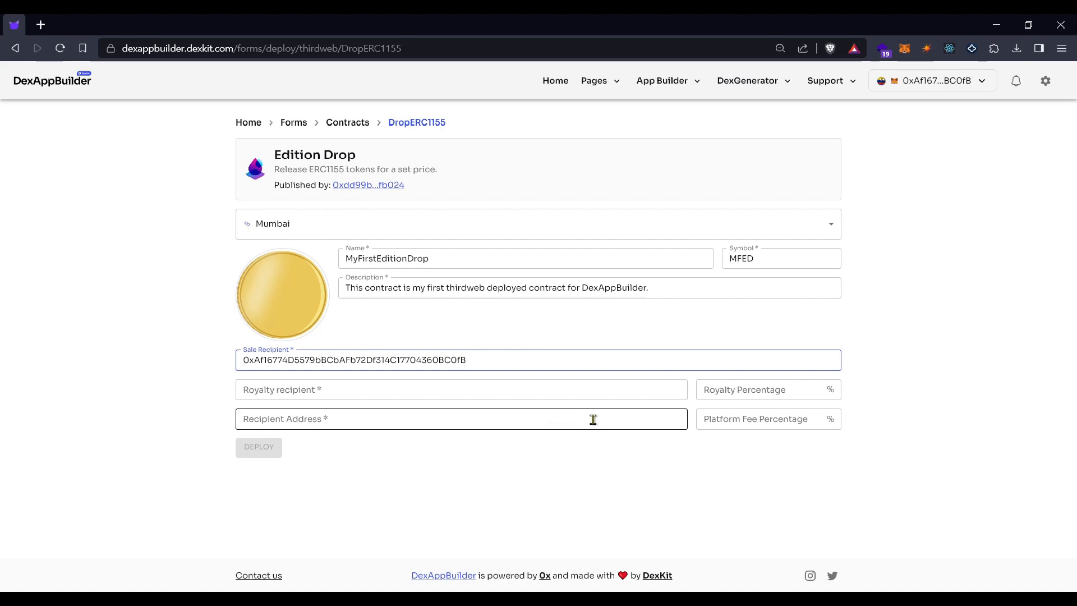
double_click(402, 365)
key(ctrl+x)
key(ctrl+z)
Fill in the royalty recipient's wallet address and set the royalty percentage to 5
click(431, 381)
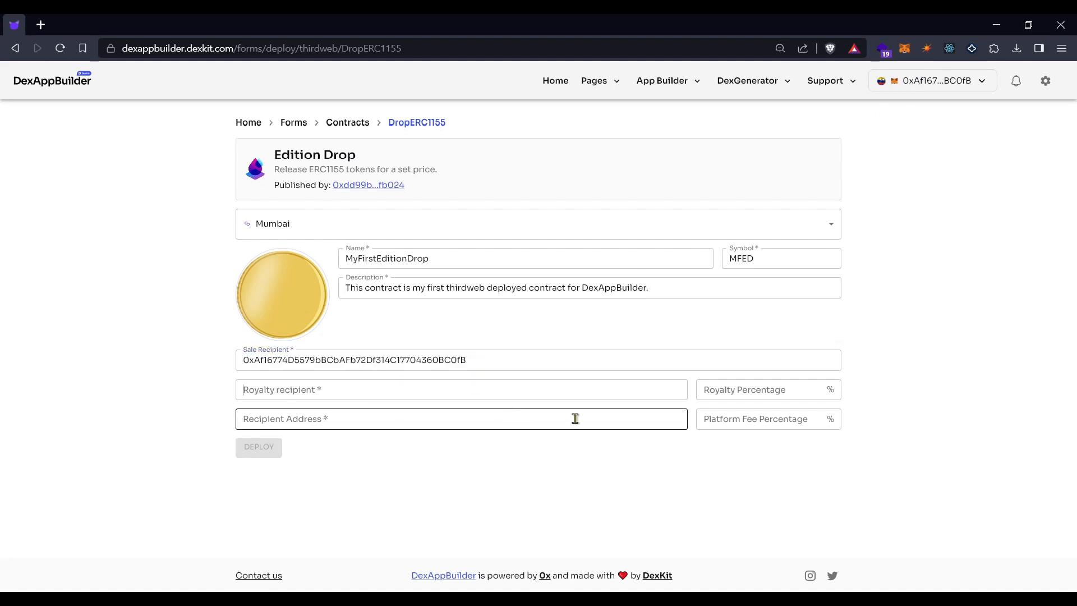
click(280, 390)
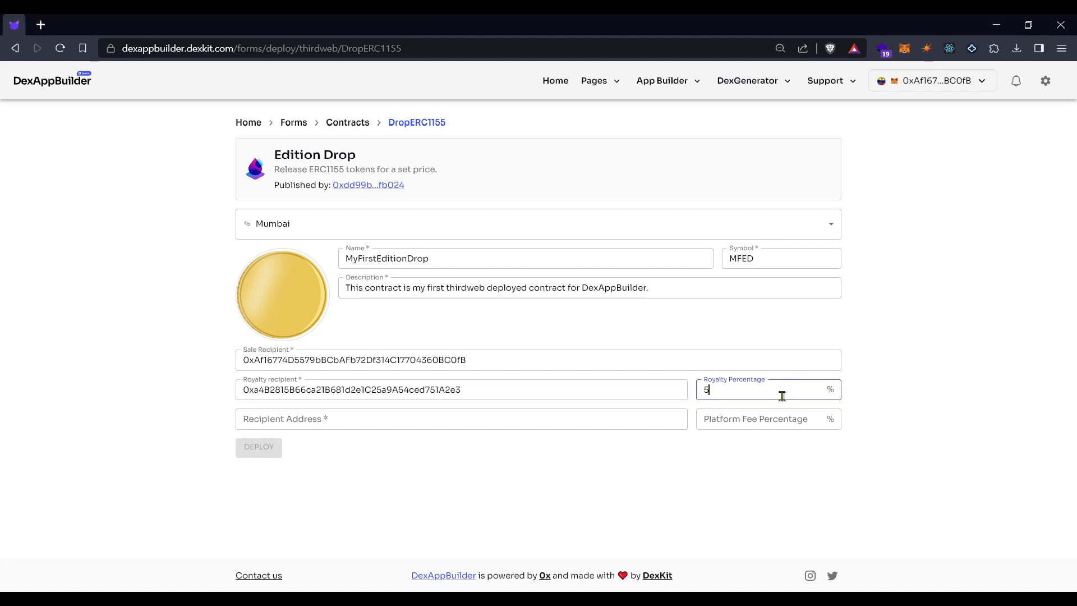
drag(736, 389, 698, 391)
drag(618, 391, 240, 387)
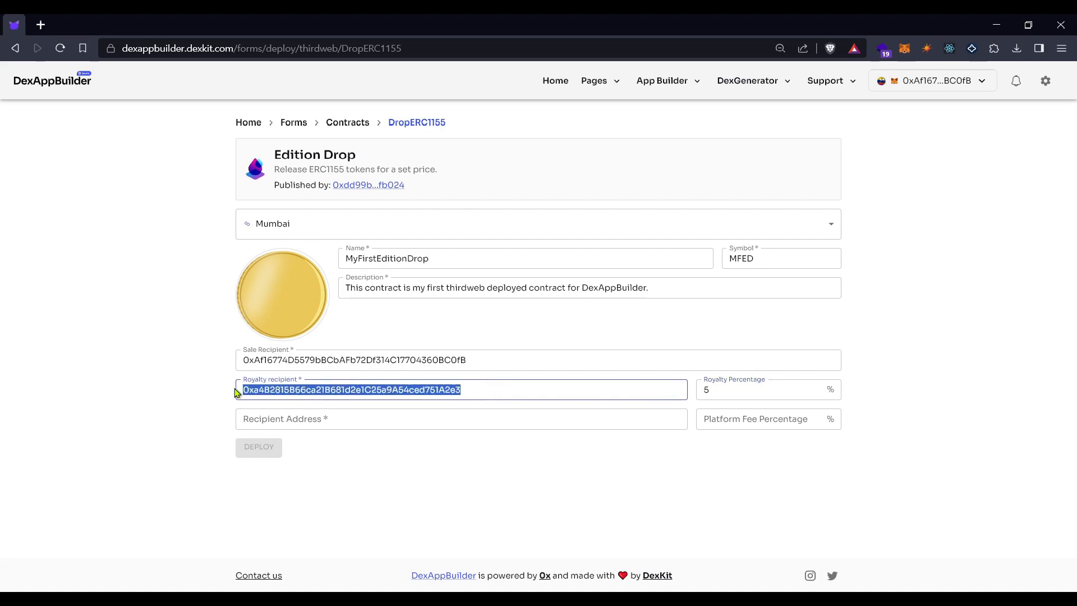
click(477, 389)
Paste the platform fee recipient's wallet address, copied from another window, as the recipient address
click(306, 422)
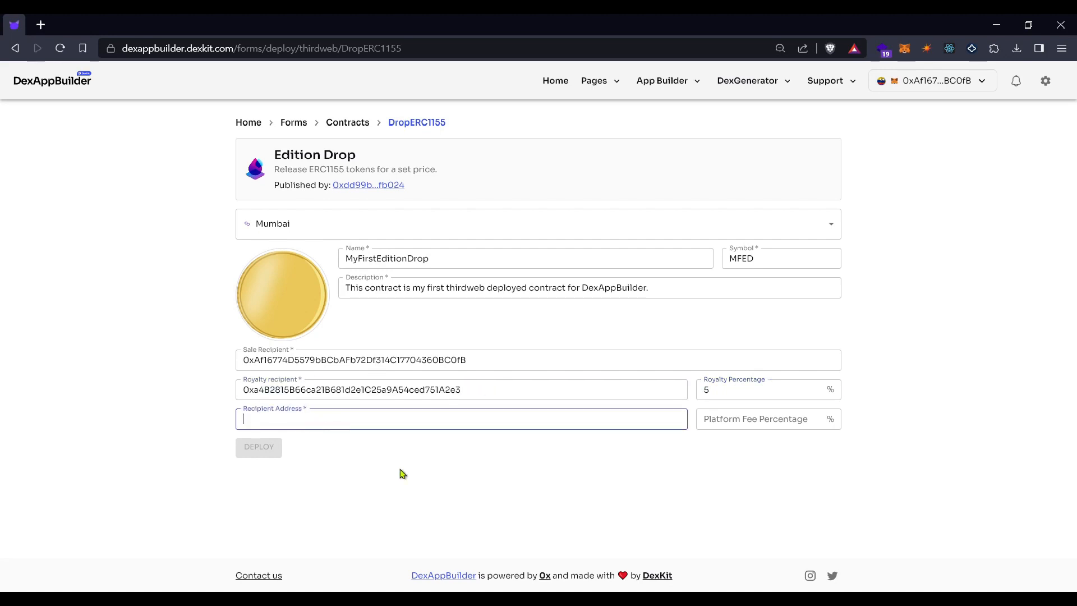
click(525, 533)
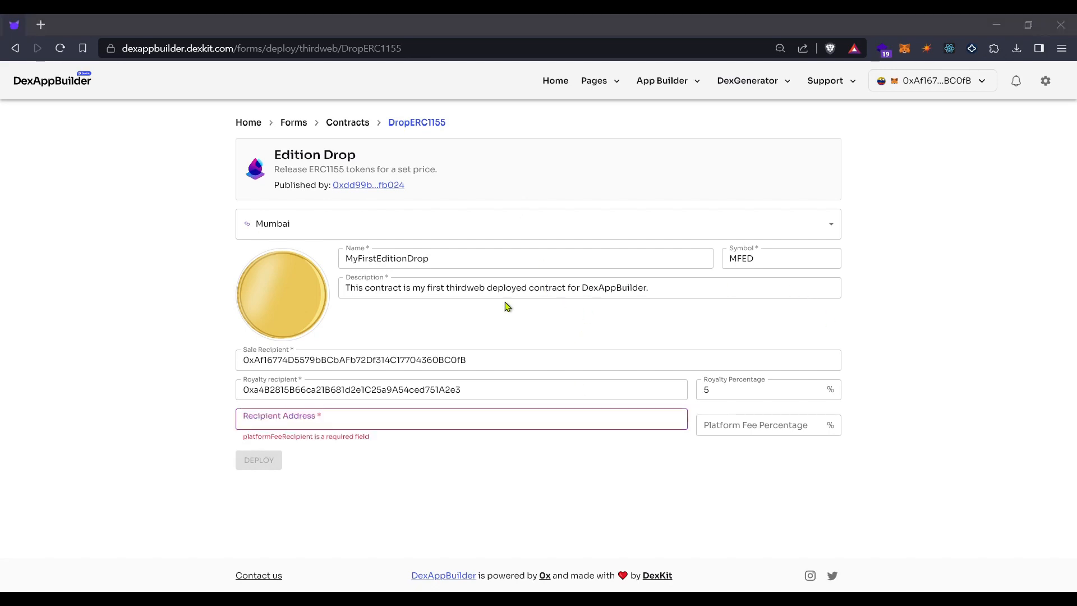
key(alt+Tab)
key(ctrl+v)
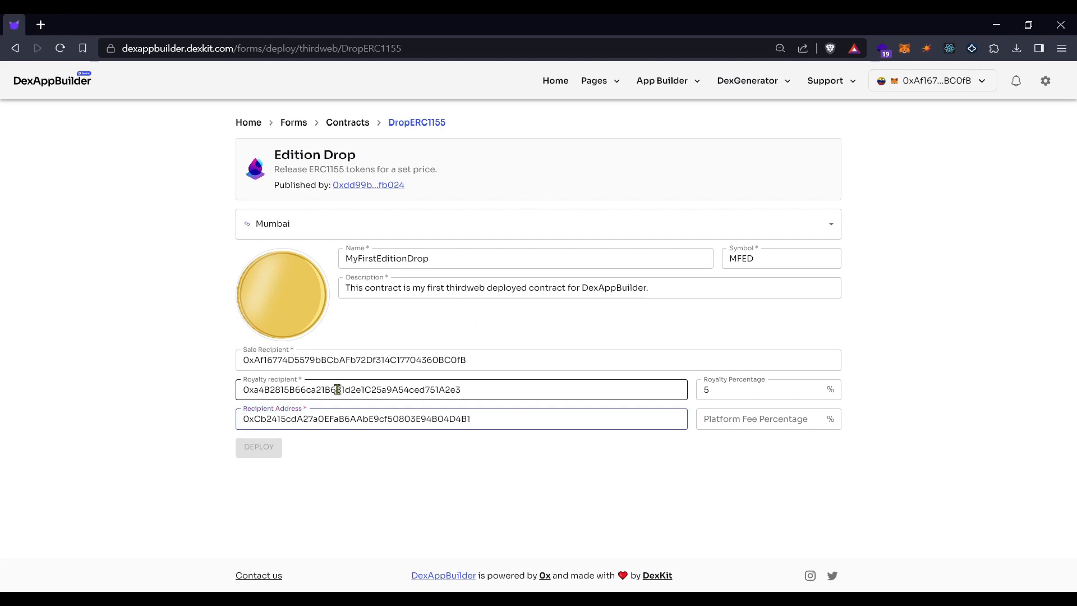
Set the platform fee percentage to 5 and deploy the Edition Drop contract
click(725, 422)
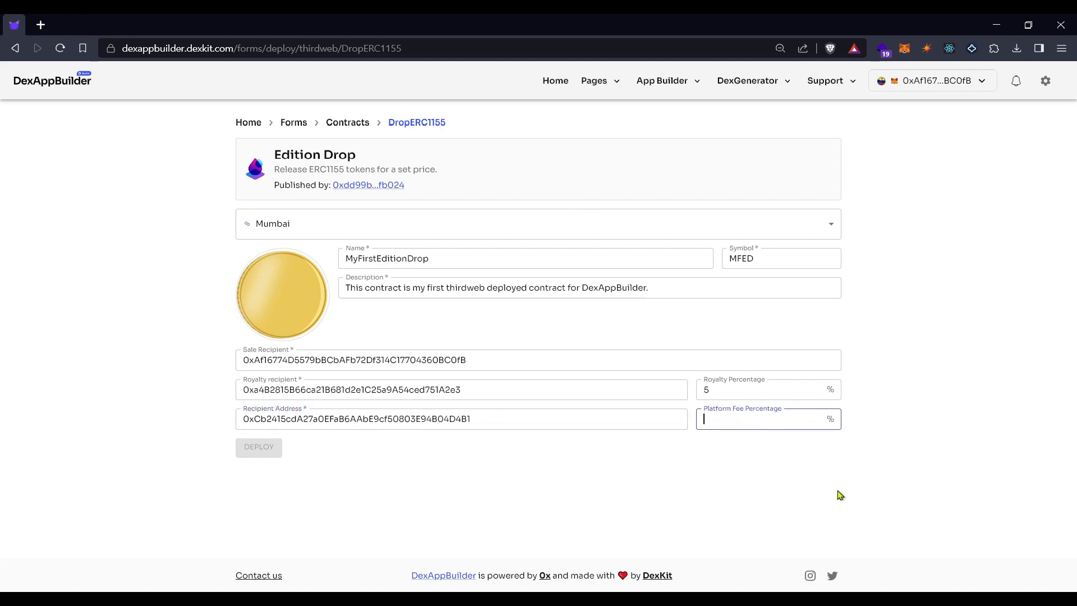
text(5)
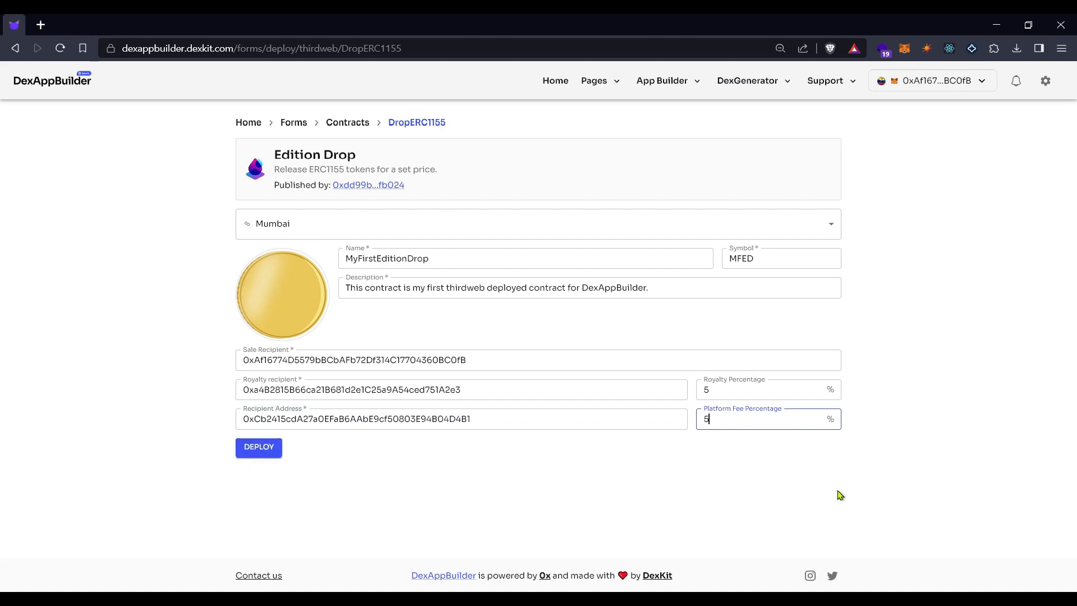
click(956, 392)
click(255, 452)
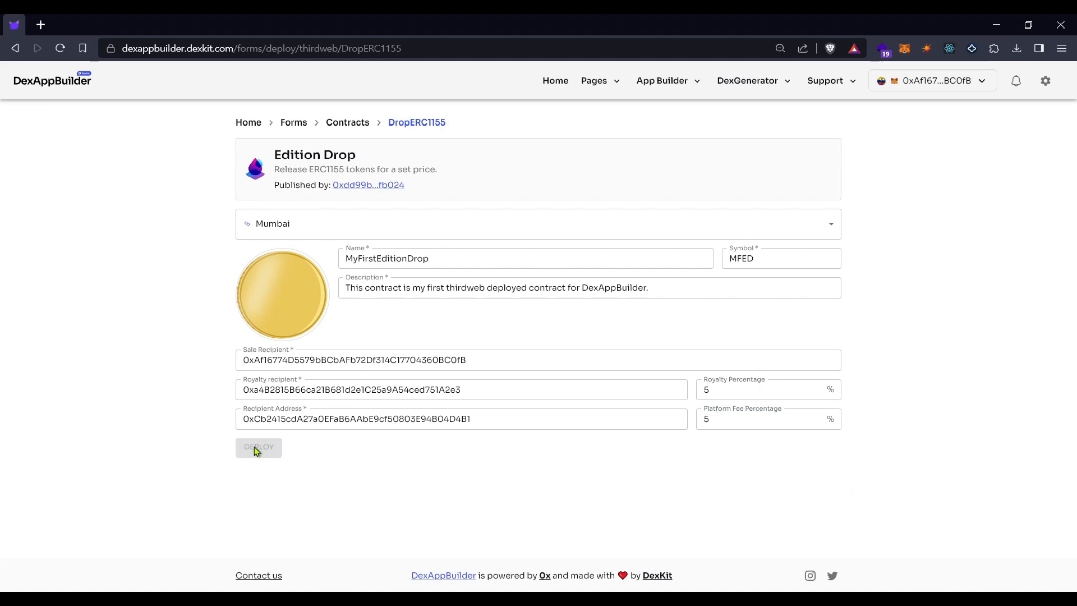